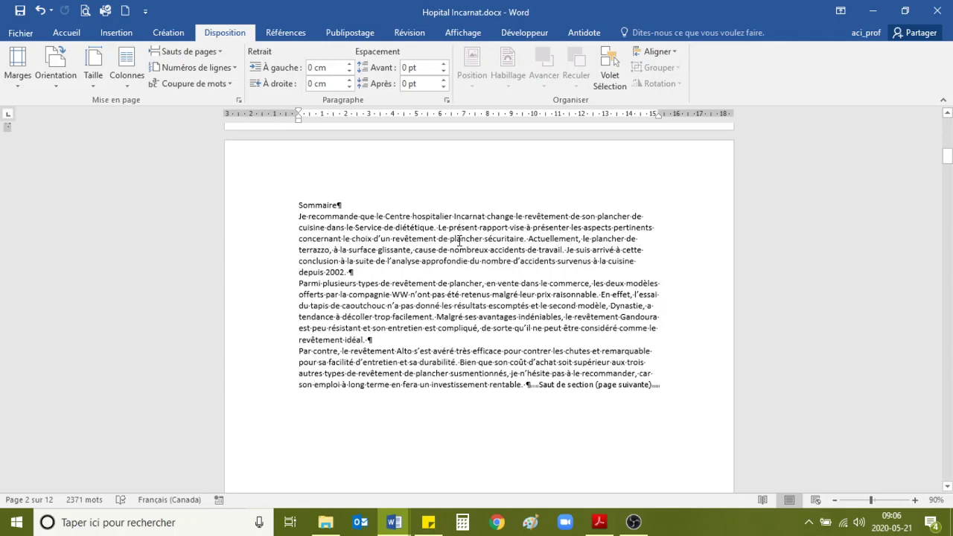
Switch to Document22 and examine the Corps de texte parameters at the start of its style table.
click(458, 239)
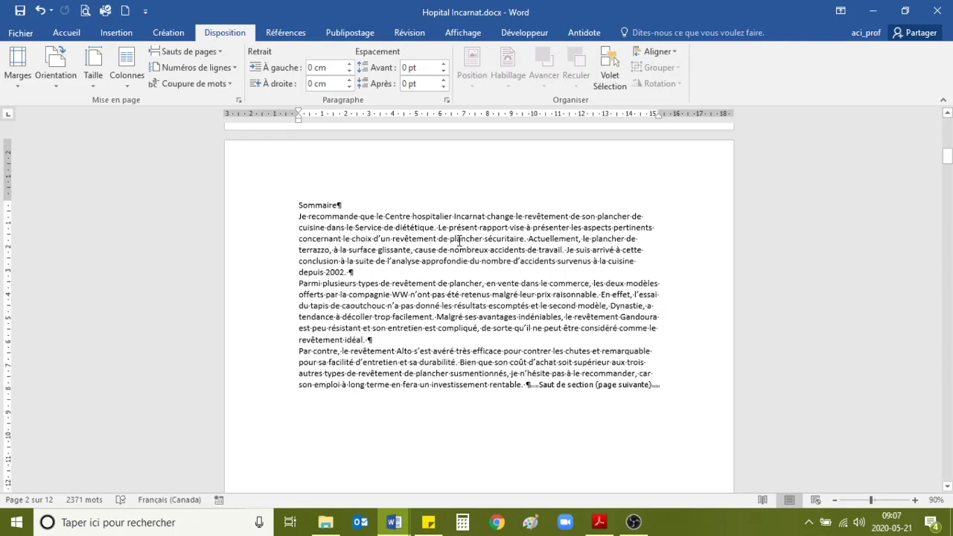
click(396, 523)
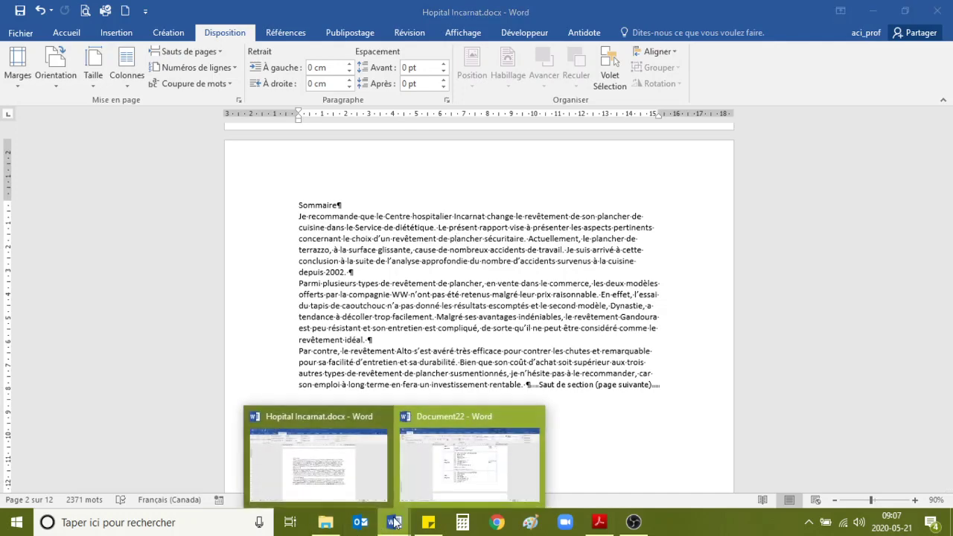
click(430, 478)
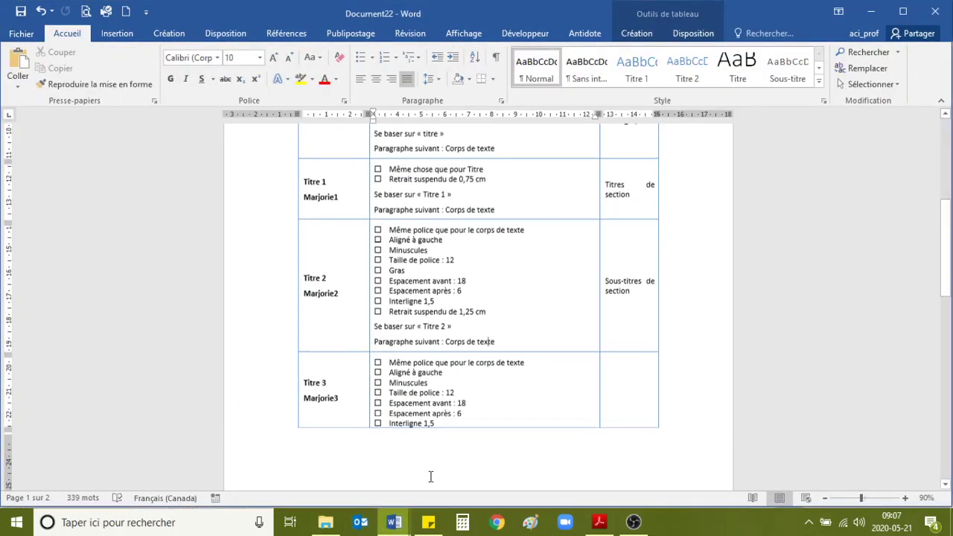
scroll(430, 476, up, 8)
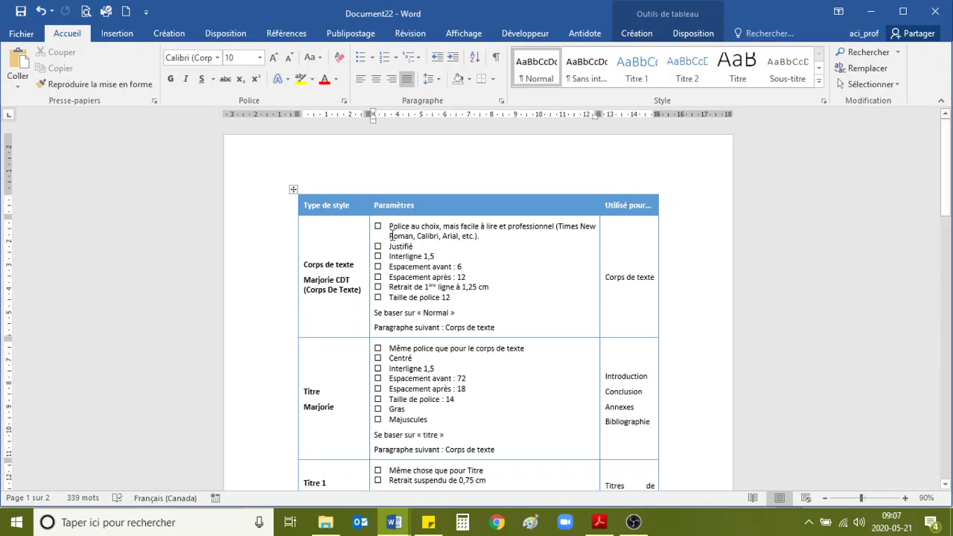
click(906, 499)
click(905, 499)
click(906, 499)
click(905, 499)
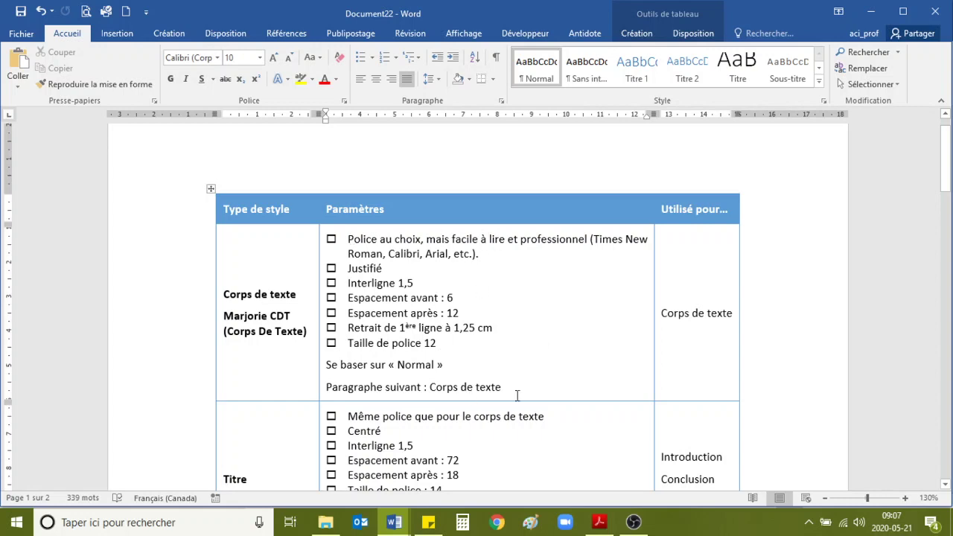
click(376, 237)
drag(349, 237, 501, 345)
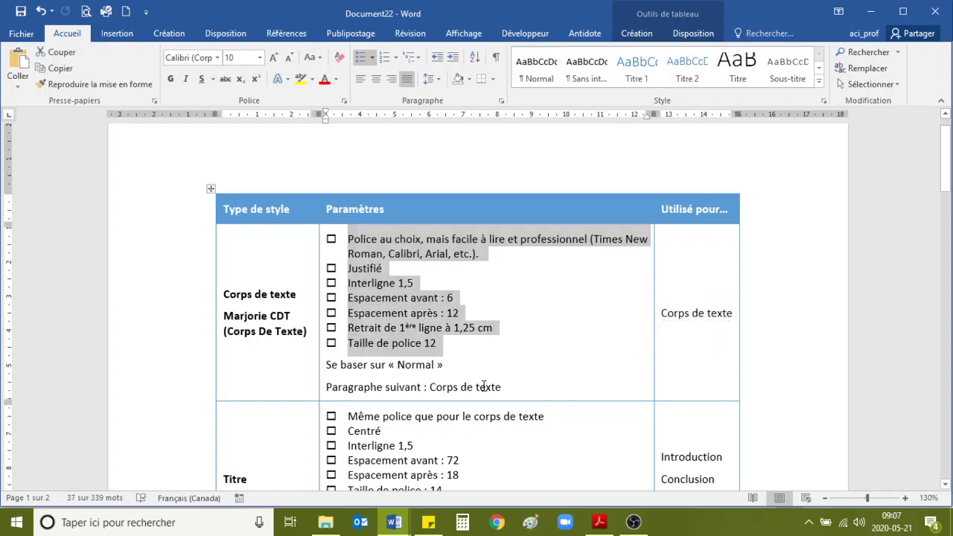
click(481, 387)
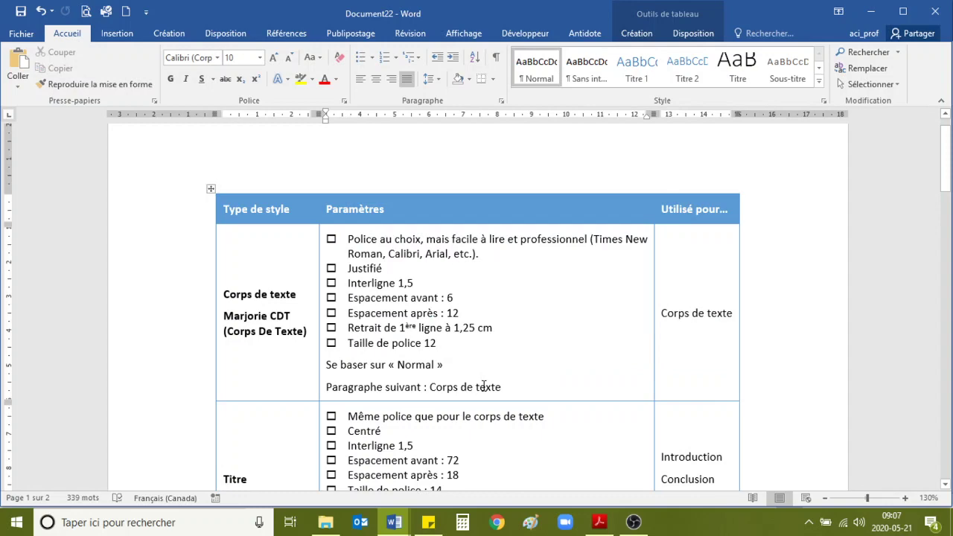
Place Document22 and Hopital Incarnat.docx side by side, with the Document22 style table at 100% zoom.
key(super+Left)
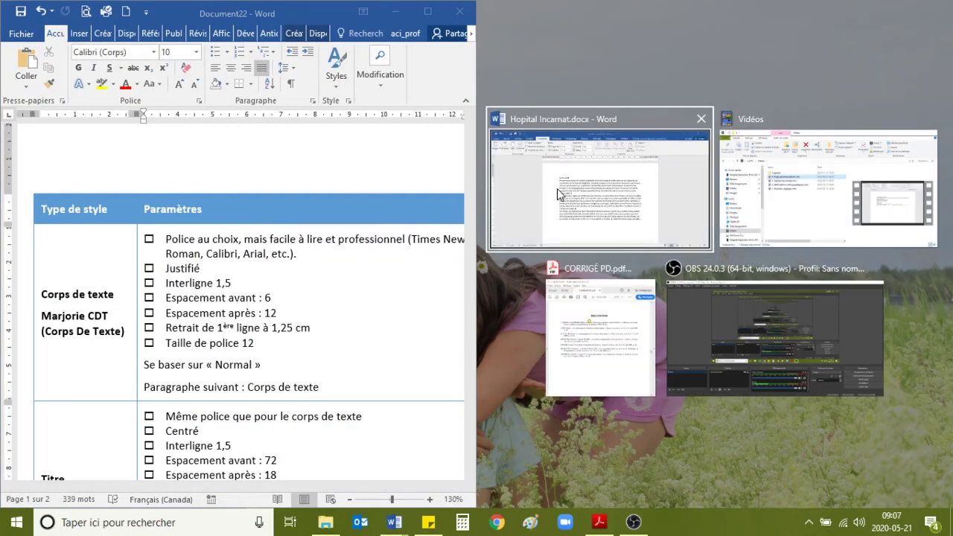
click(558, 196)
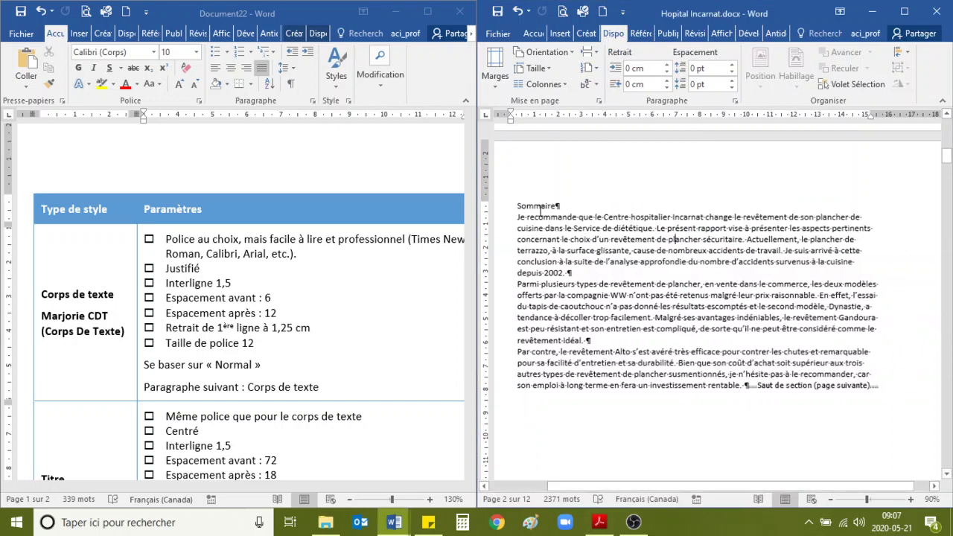
click(354, 505)
click(350, 500)
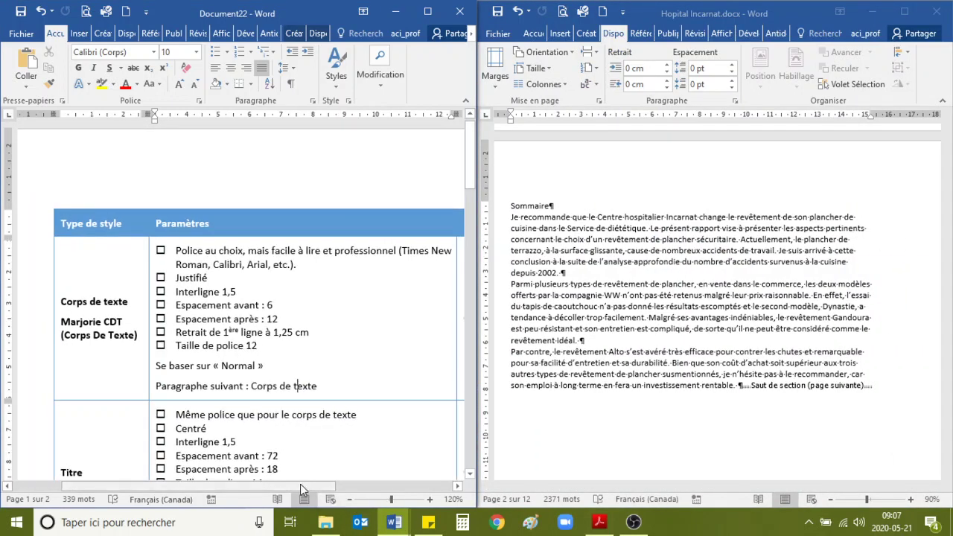
drag(300, 484, 321, 488)
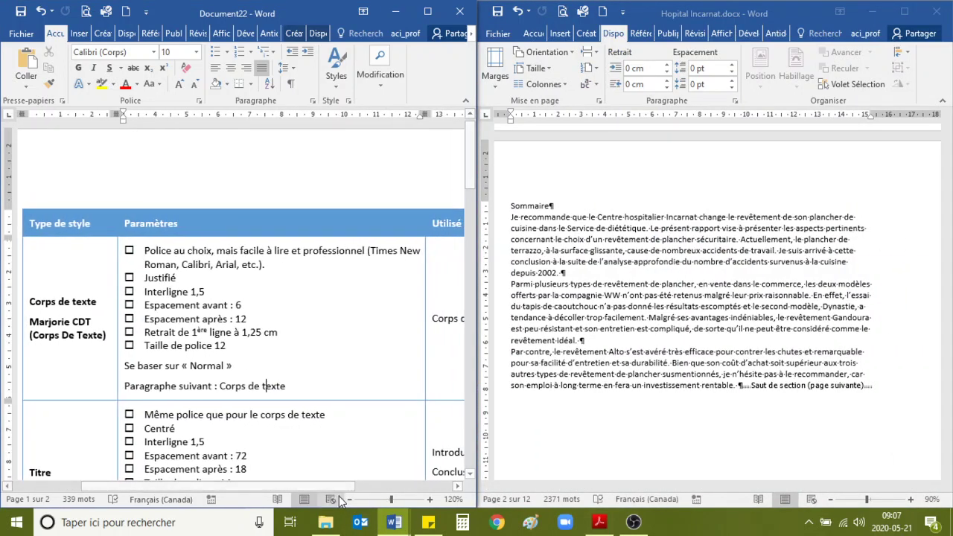
click(349, 499)
click(349, 499)
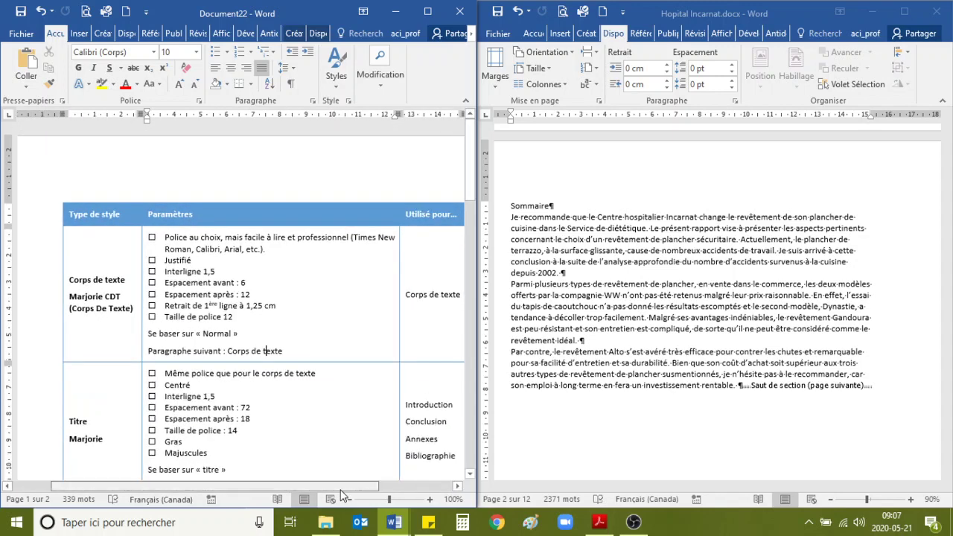
drag(350, 486, 369, 488)
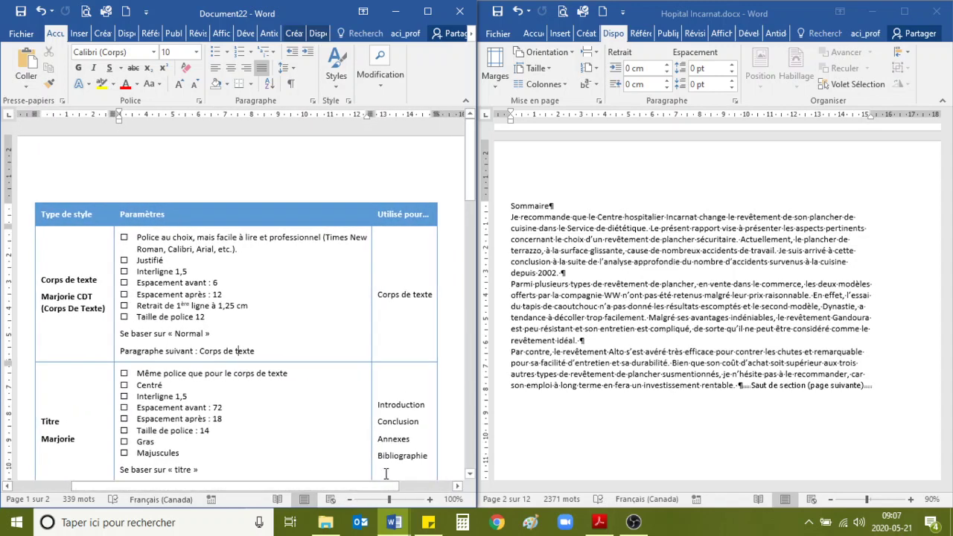
Start creating a new style from the first body paragraph under Sommaire in Hopital Incarnat.docx and name it MF CDT.
click(548, 226)
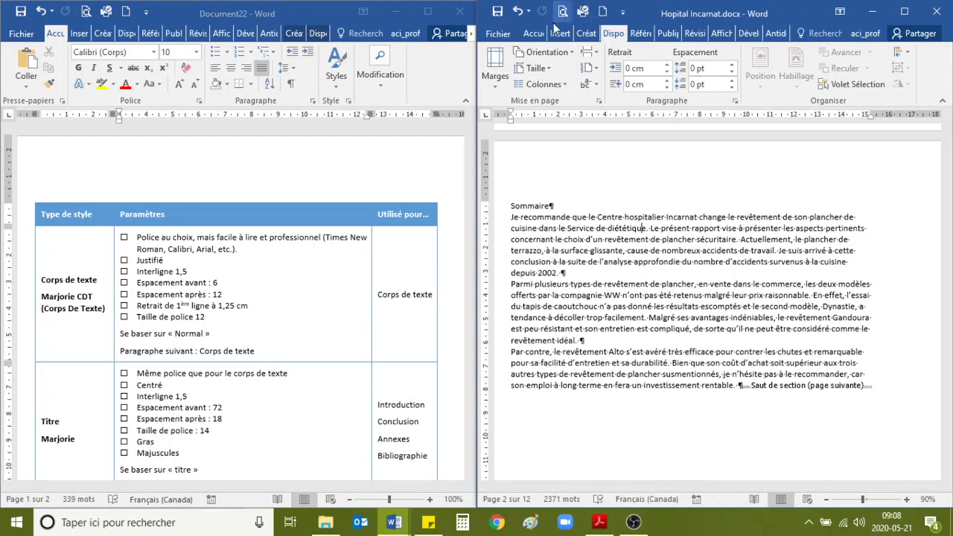
click(541, 35)
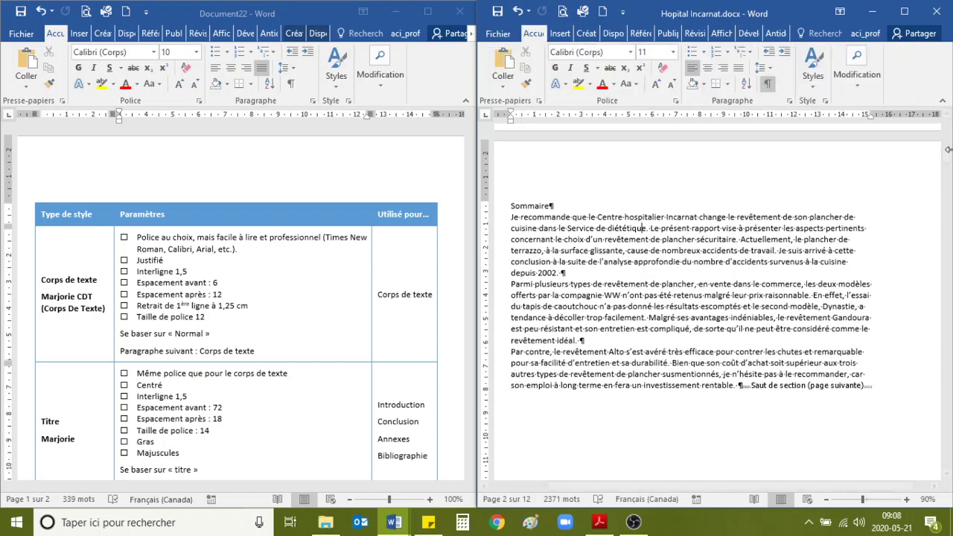
click(813, 78)
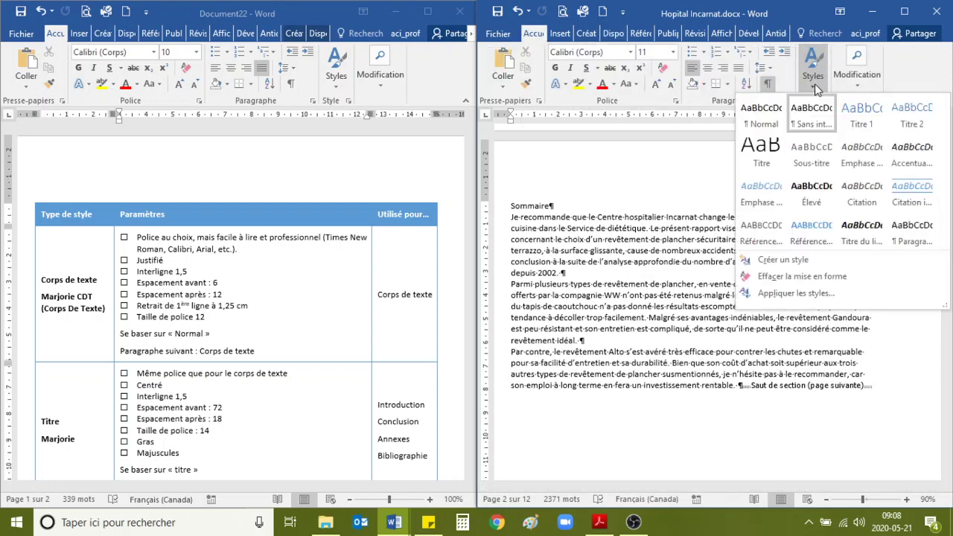
click(782, 259)
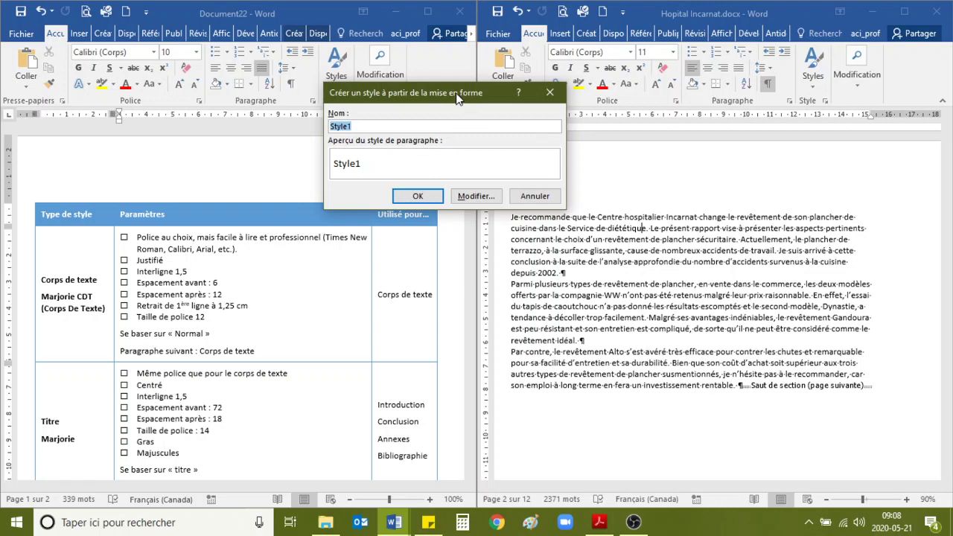
drag(457, 99, 646, 177)
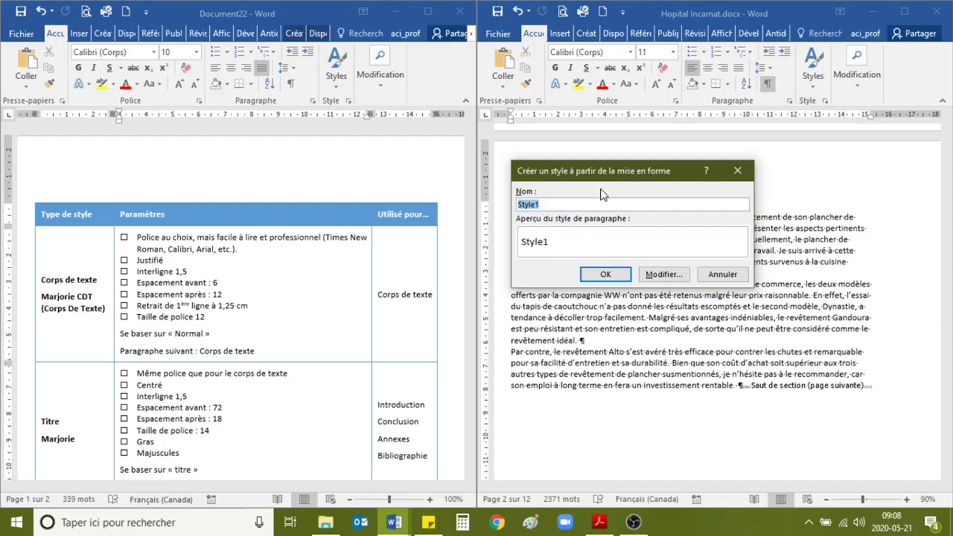
text(MF CDT)
drag(519, 206, 566, 207)
click(632, 207)
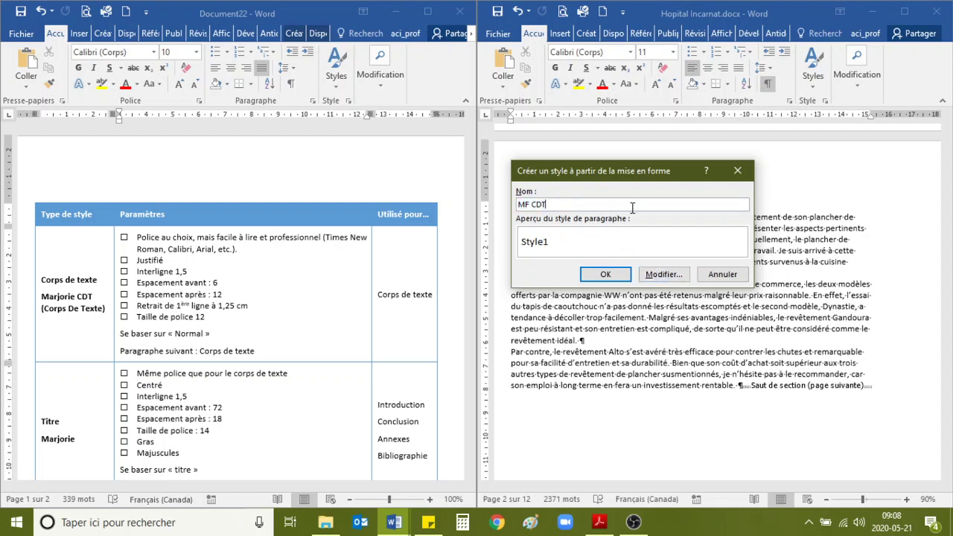
Open the full definition of the new MF CDT style and base it on the Normal style.
click(656, 275)
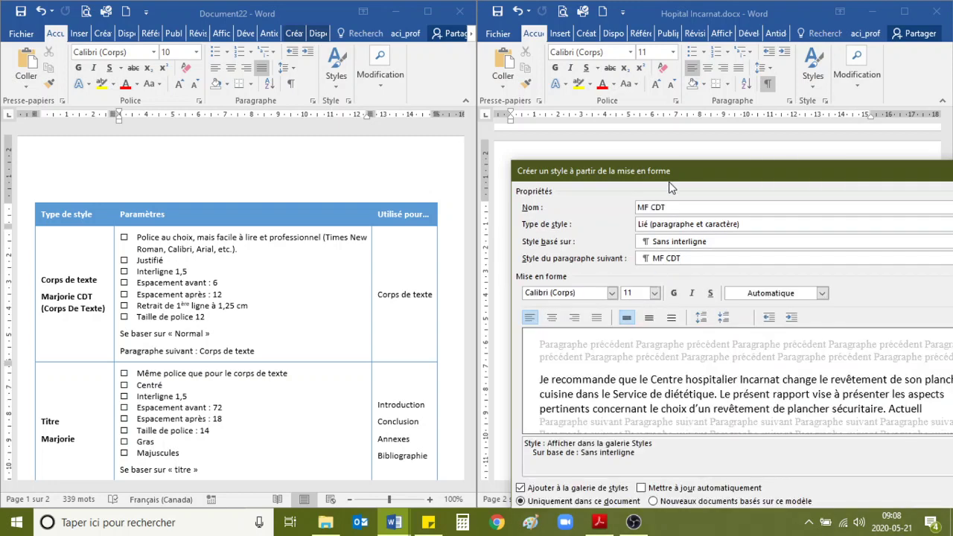
drag(668, 172, 607, 45)
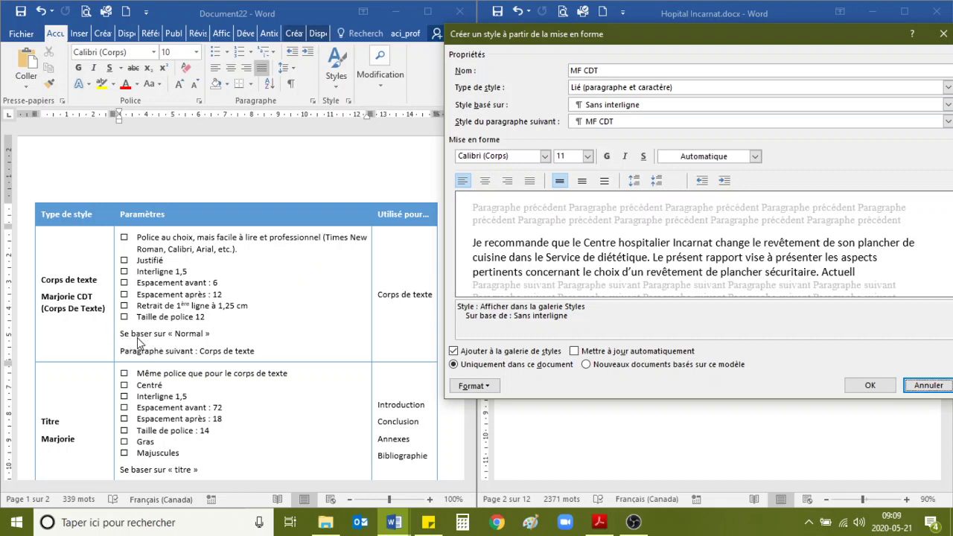
click(619, 106)
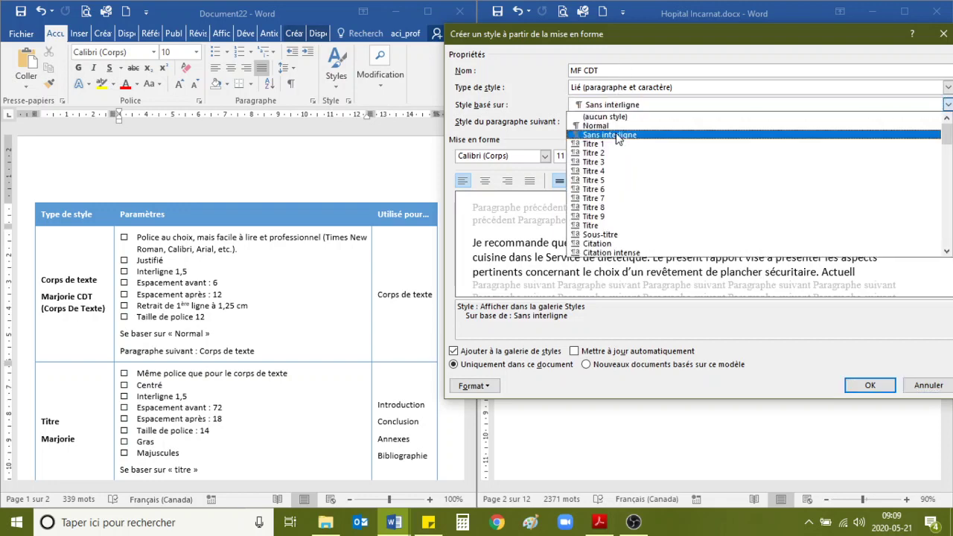
click(615, 126)
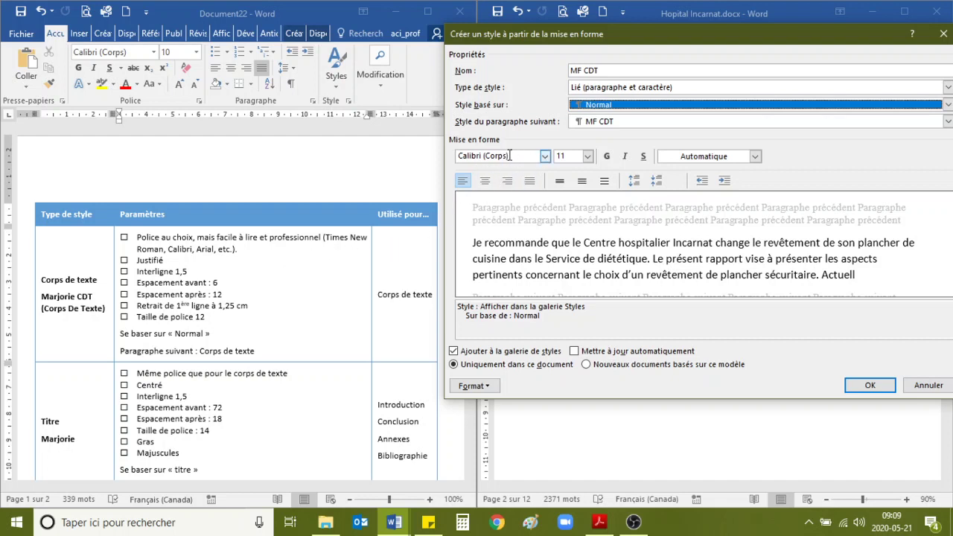
Set the font size of the MF CDT style to 12 in its font format settings.
click(483, 386)
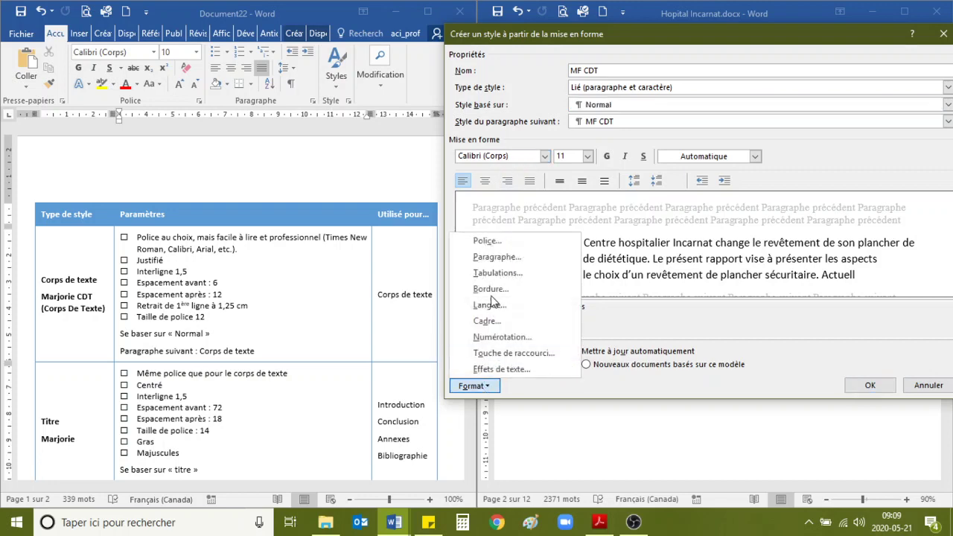
click(496, 243)
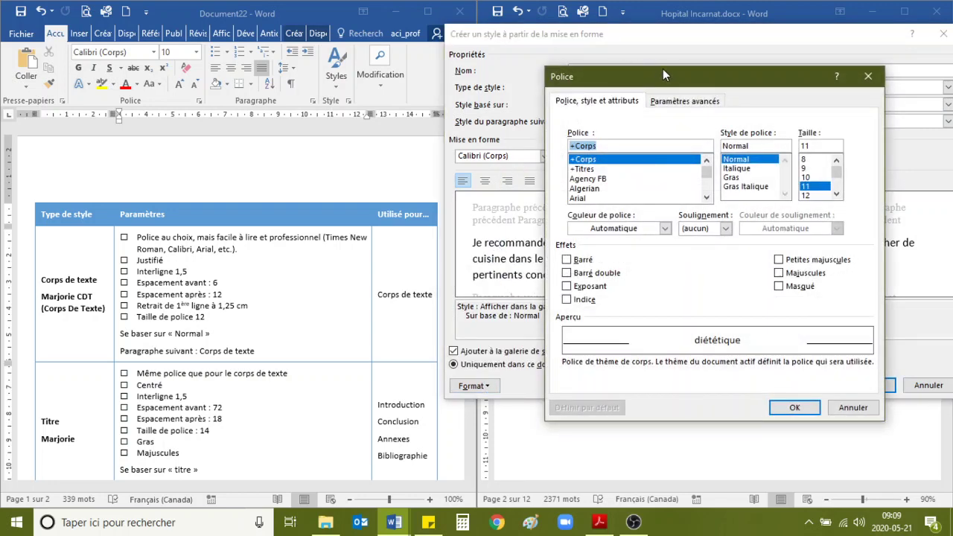
drag(665, 74, 584, 35)
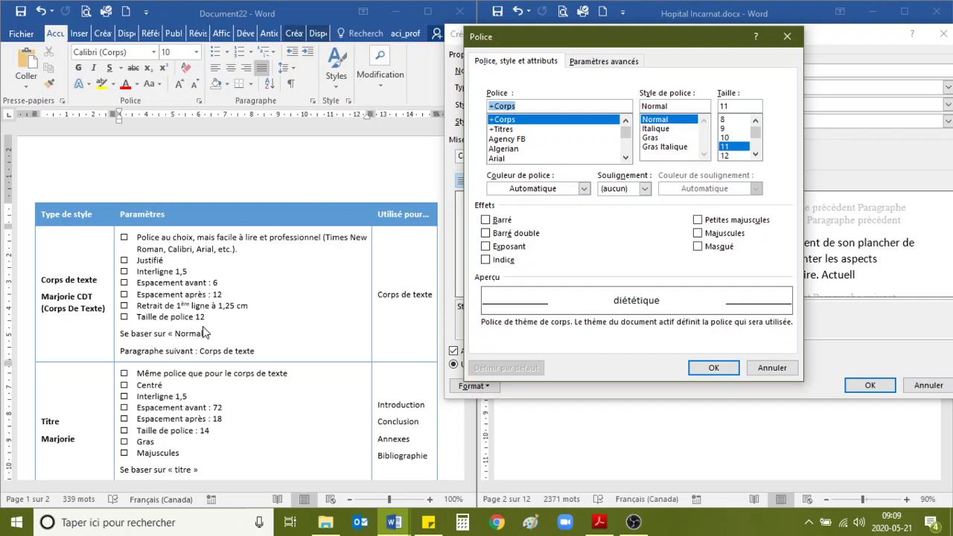
click(727, 157)
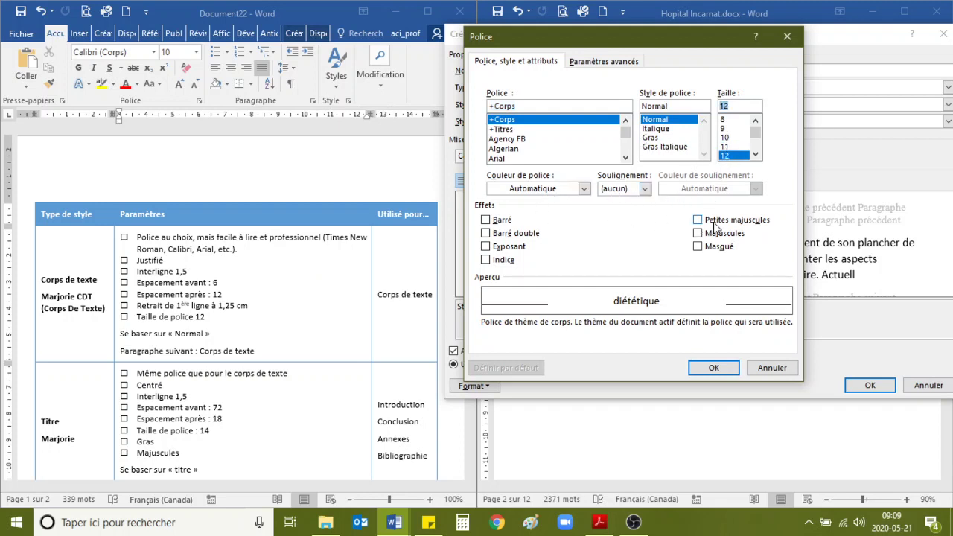
click(717, 373)
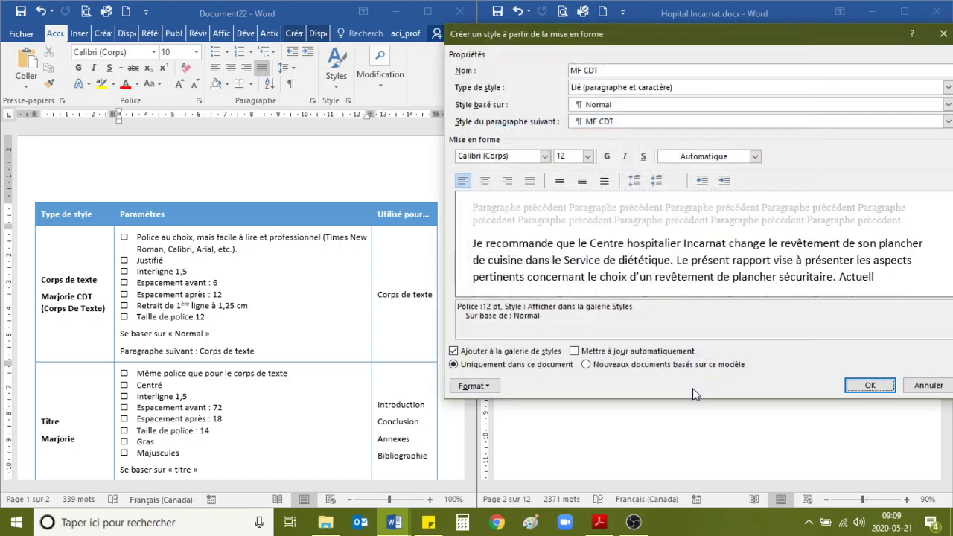
Set the MF CDT style's paragraph spacing to 6 pt before and 12 pt after.
click(475, 385)
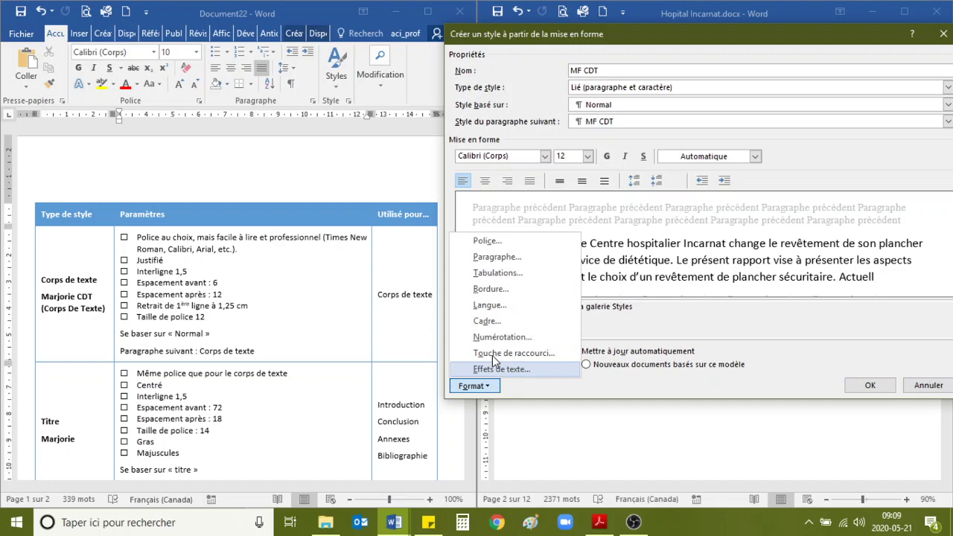
click(495, 258)
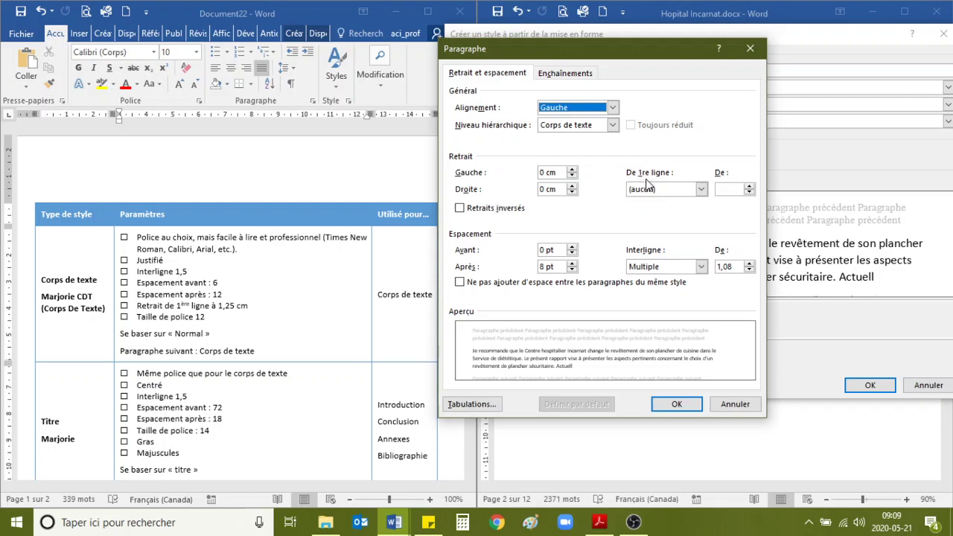
click(572, 246)
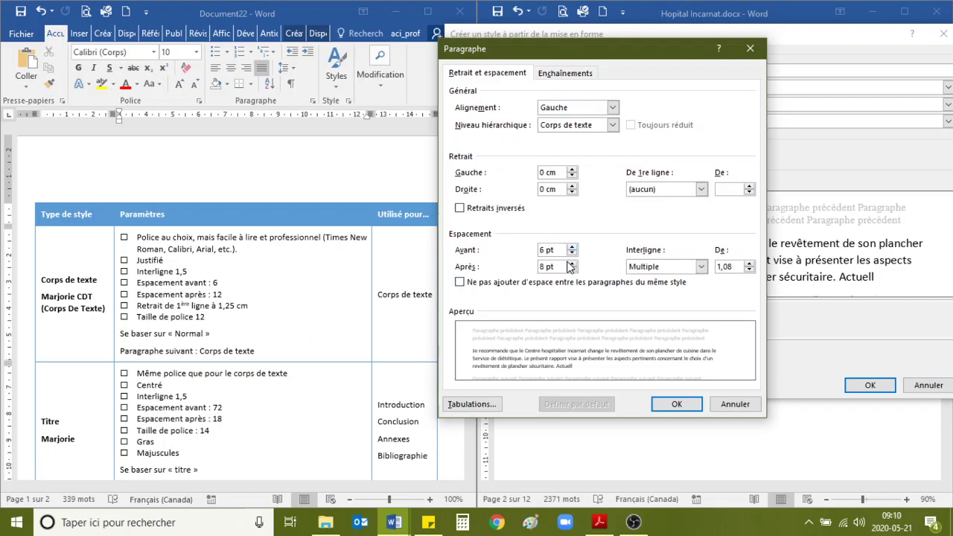
click(572, 263)
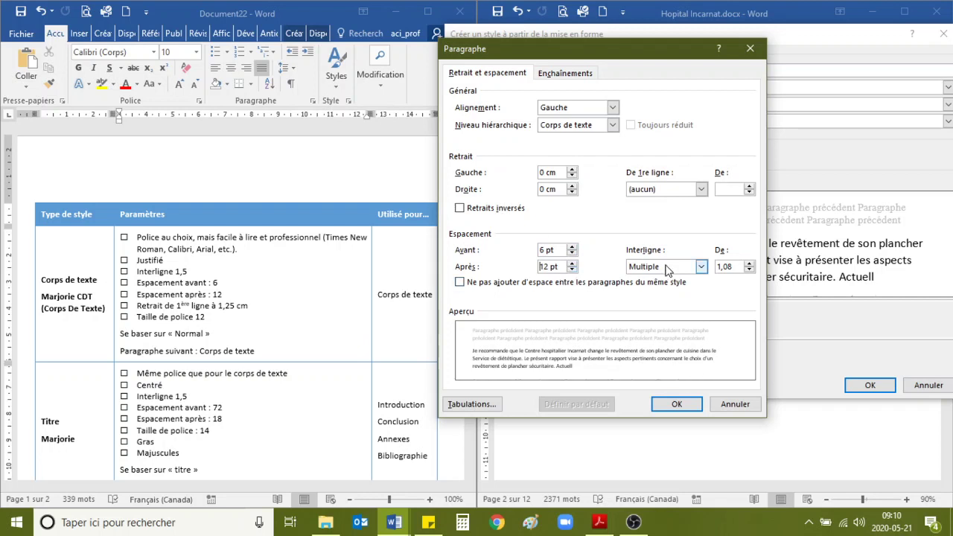
Set the MF CDT style's line spacing to 1,5 ligne and give it a Première ligne indent of 1,25 cm.
click(667, 268)
click(666, 288)
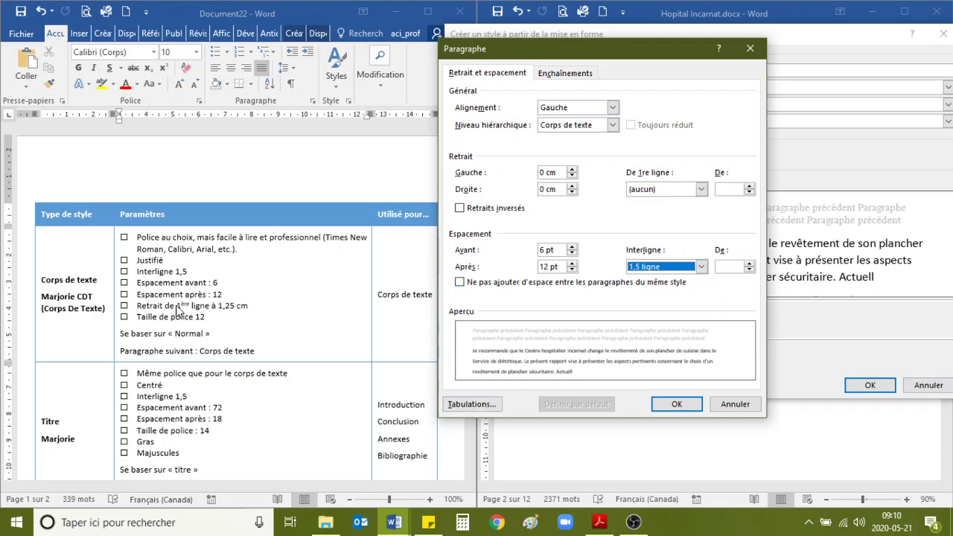
click(645, 191)
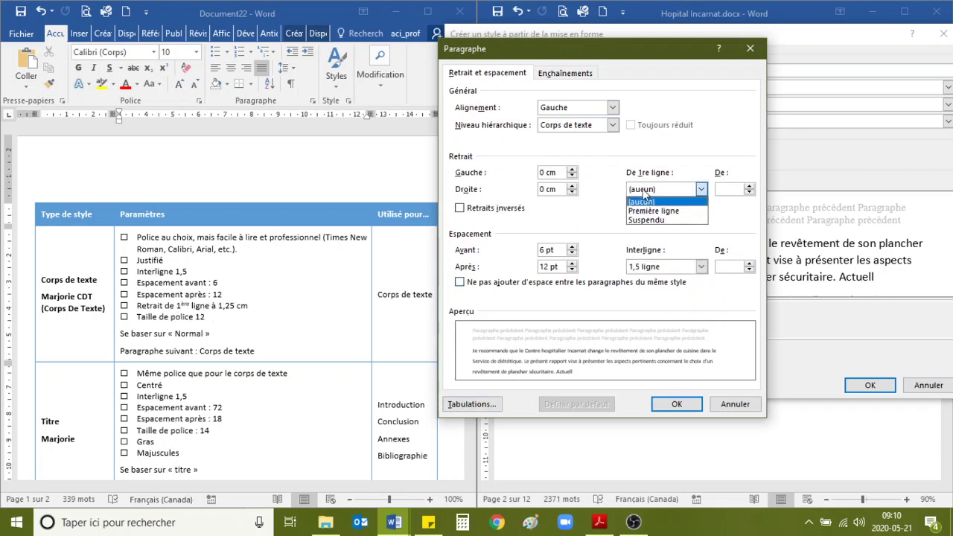
click(655, 211)
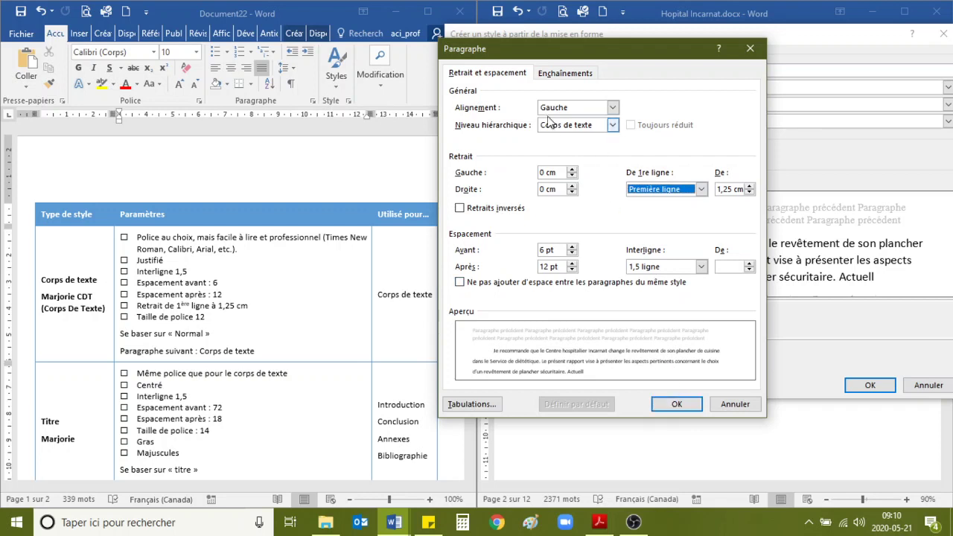
Set the MF CDT style's alignment to Justifié, then accept the paragraph settings and create the style.
click(571, 109)
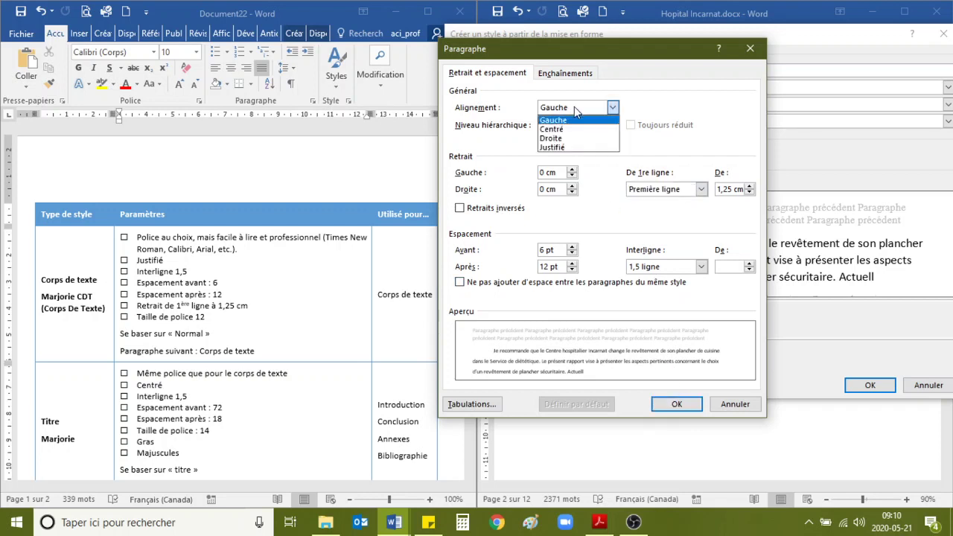
click(572, 148)
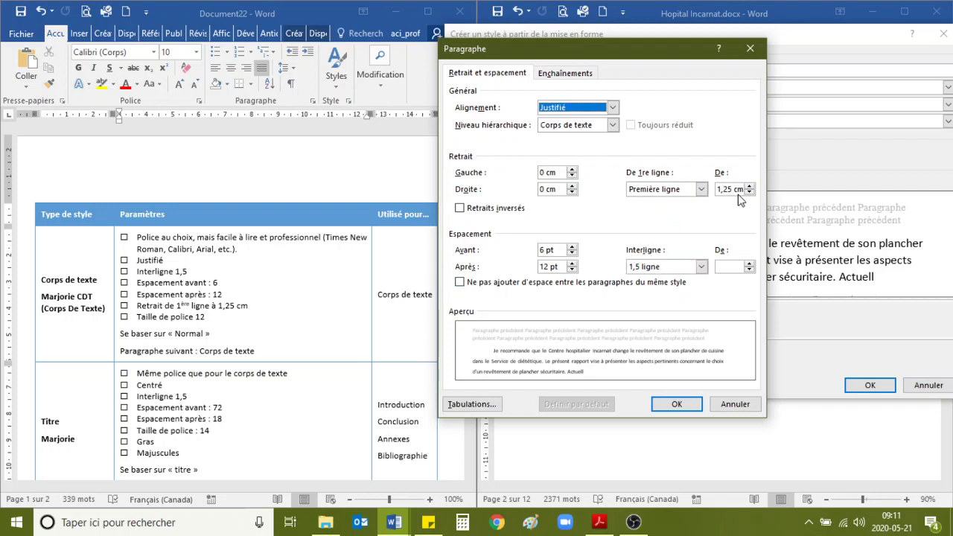
click(681, 407)
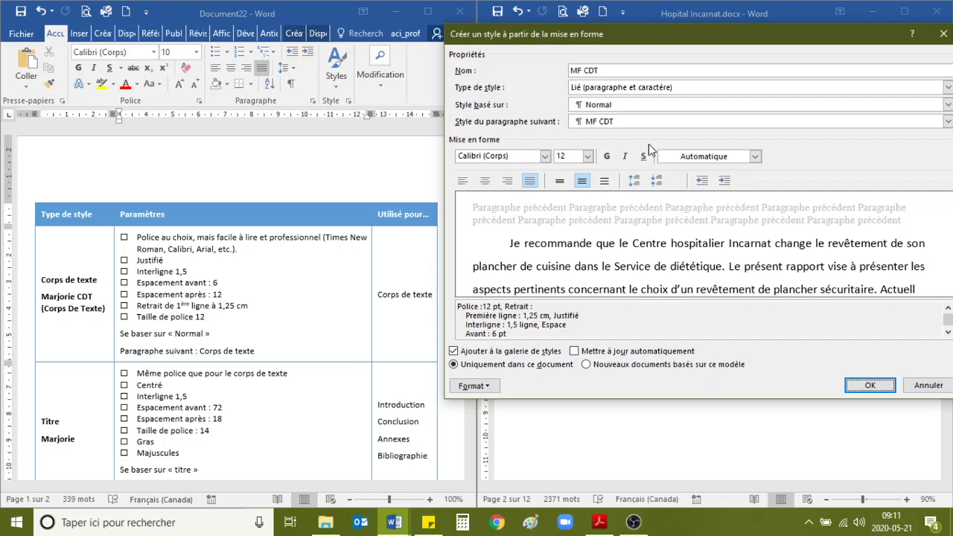
click(864, 383)
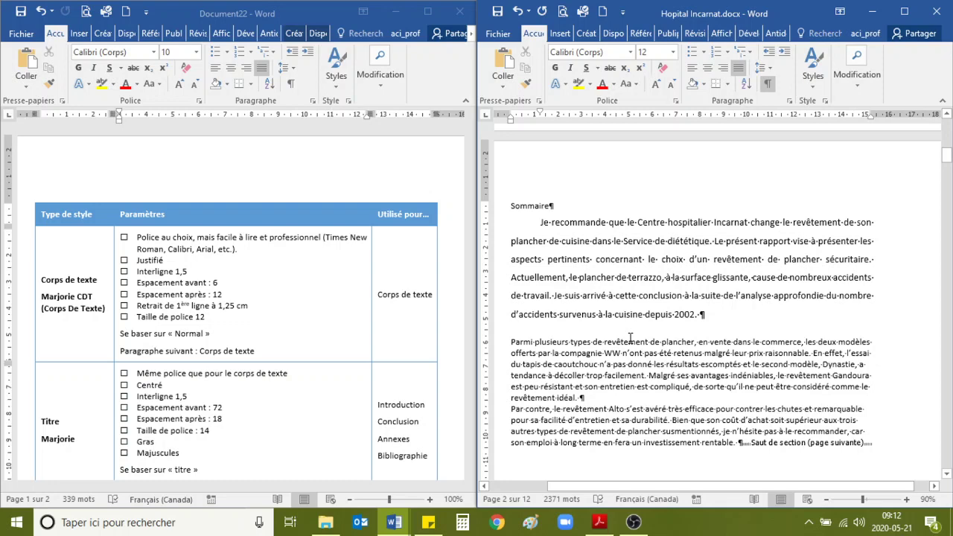
Review the other title styles in the style table and look through the report's Sommaire and Table des matières pages.
scroll(654, 341, down, 1)
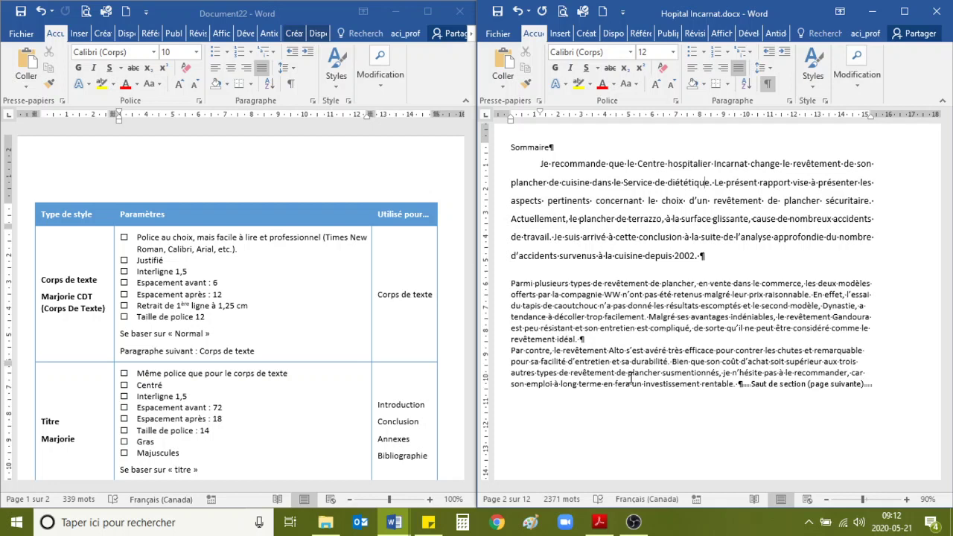
scroll(192, 378, down, 8)
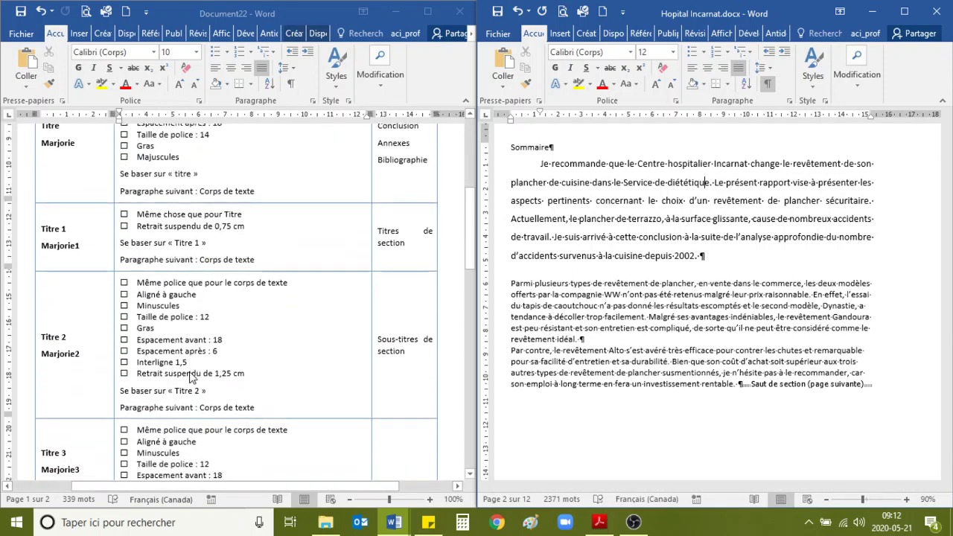
scroll(191, 378, down, 5)
scroll(191, 378, up, 13)
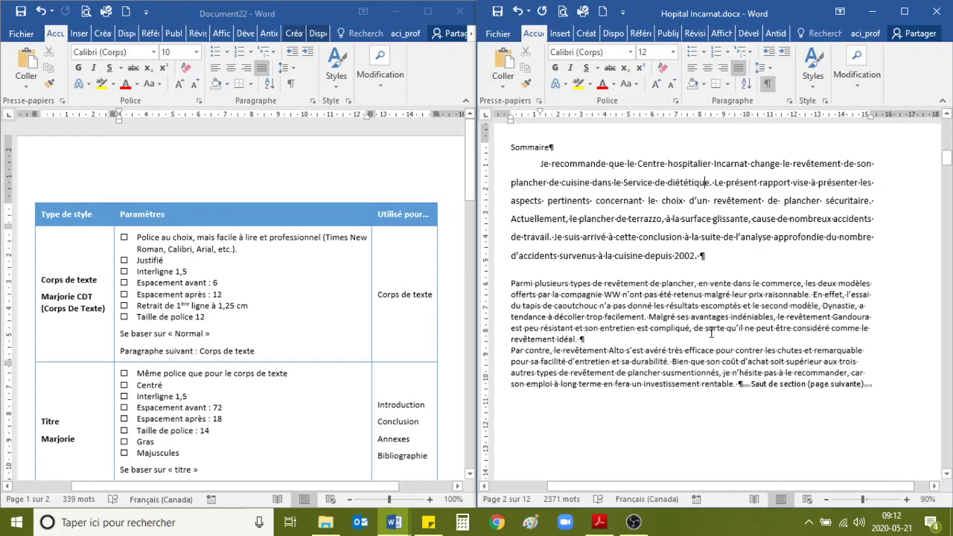
scroll(697, 409, down, 5)
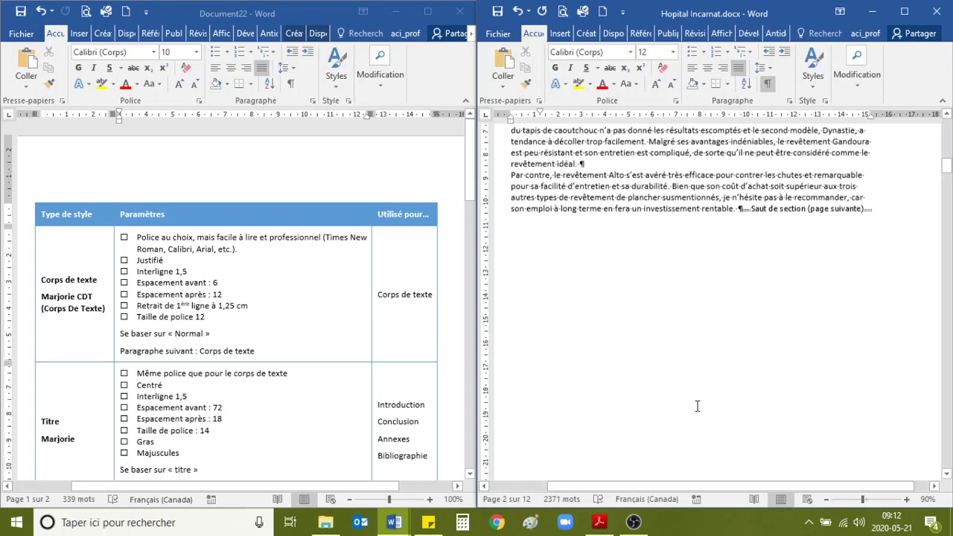
scroll(698, 406, down, 10)
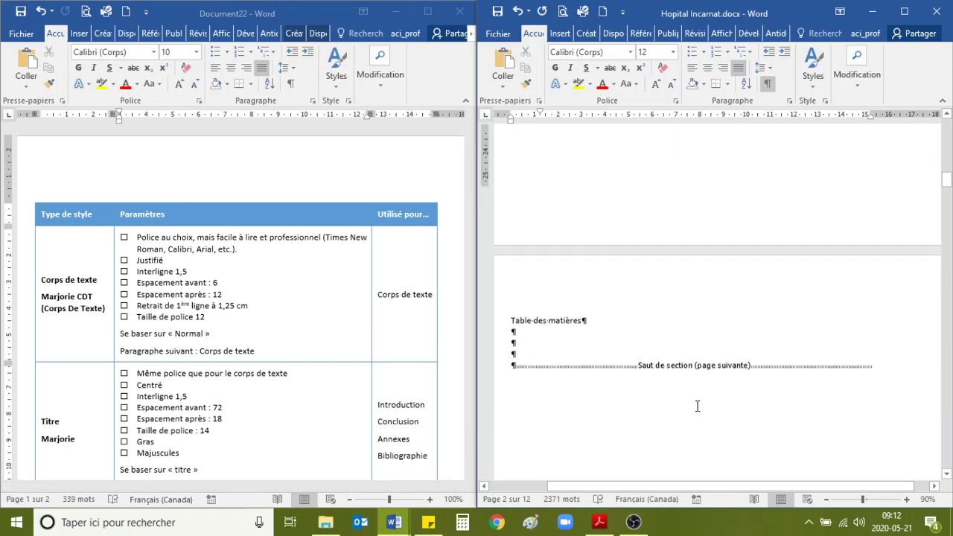
scroll(698, 406, down, 2)
scroll(698, 406, up, 2)
scroll(698, 406, down, 6)
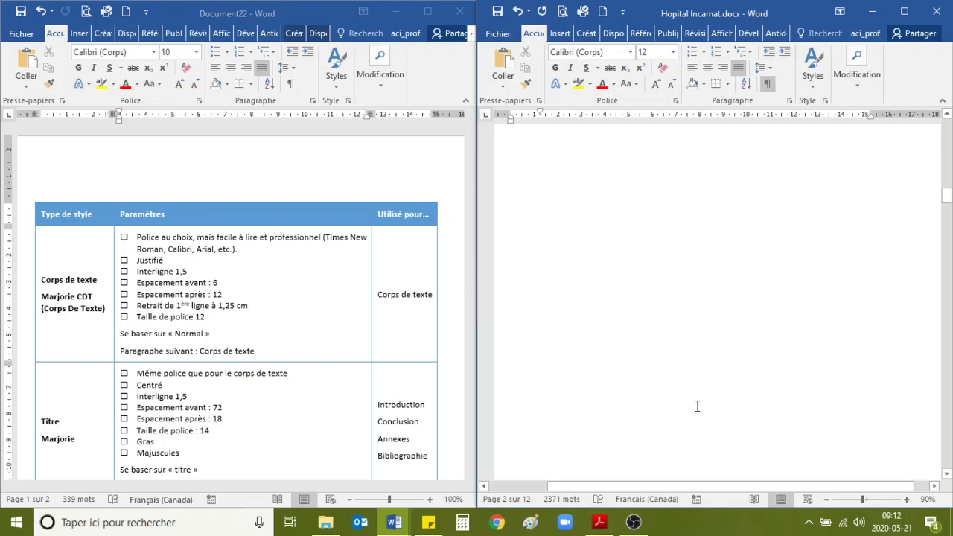
scroll(697, 406, down, 15)
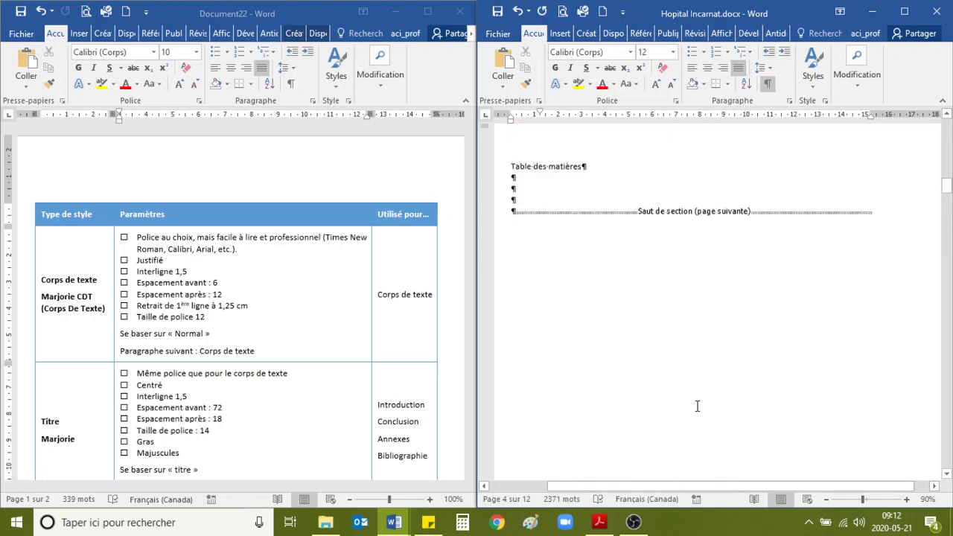
scroll(697, 405, up, 10)
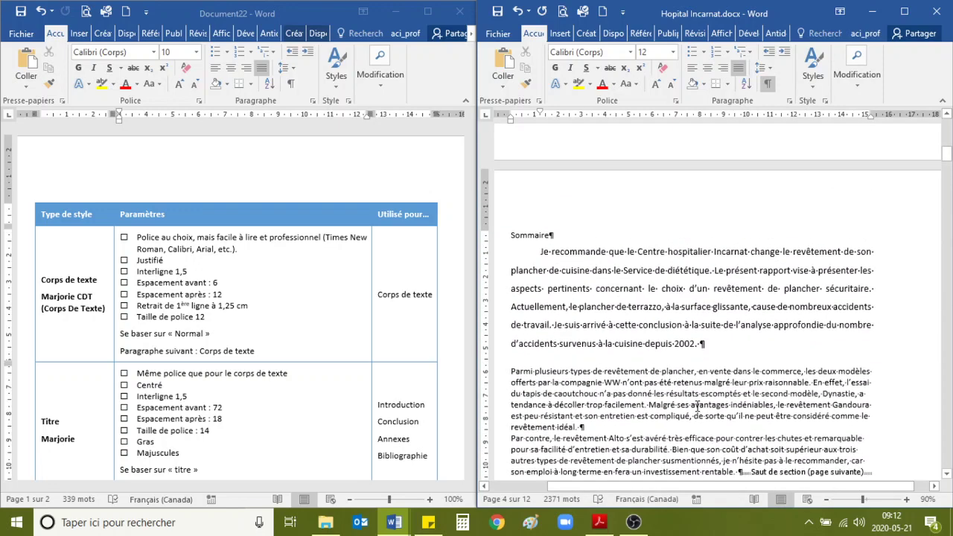